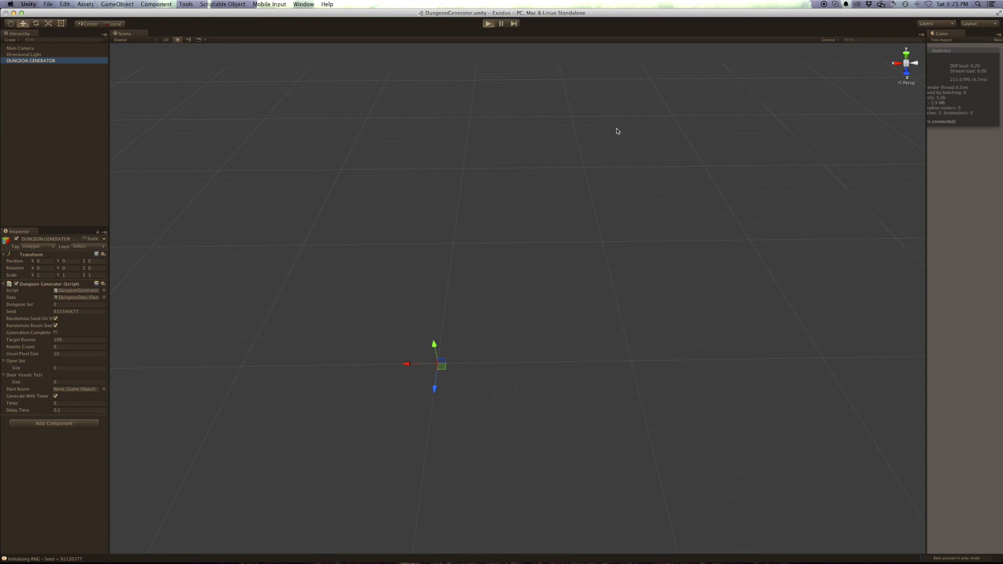
Step: Start play mode to generate a dungeon and orbit around it as it grows
key("f")
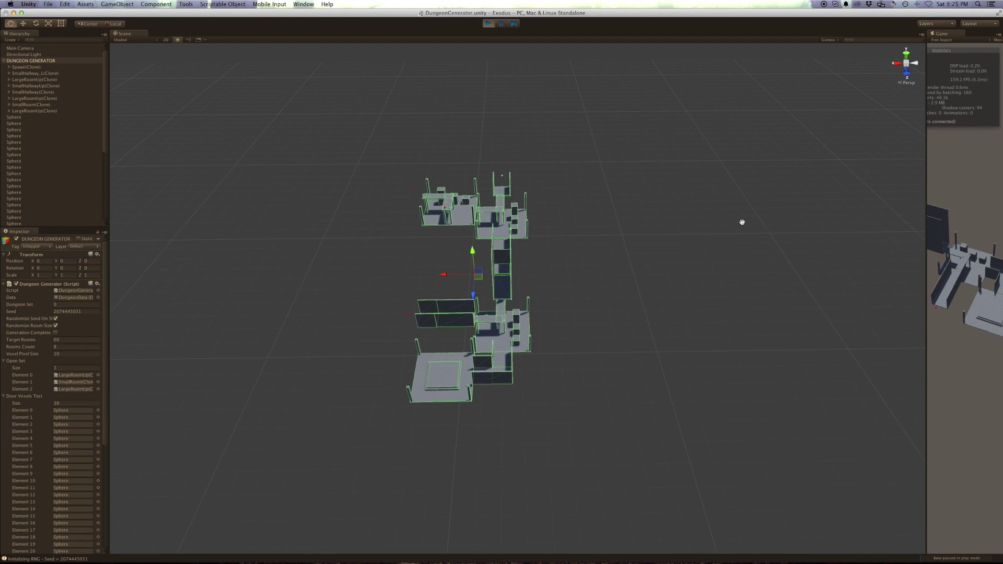
mouse_move(742, 202)
left_mouse_down("alt")
mouse_move(705, 205)
mouse_move(690, 188)
left_mouse_up("alt")
scroll(690, 188, "up", 5)
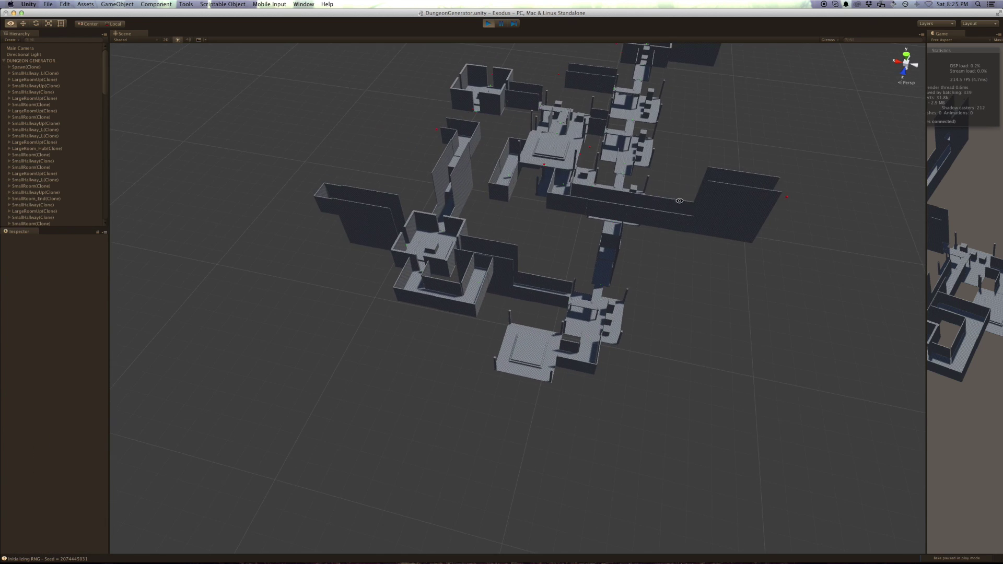
left_click_drag(640, 247, 599, 296)
right_click_drag(599, 296, 572, 243, "alt")
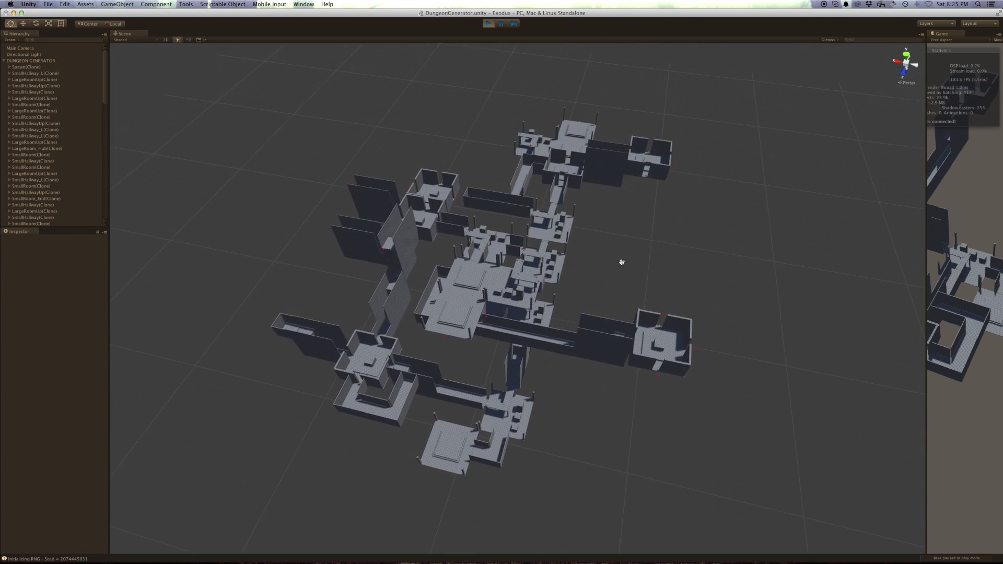
left_click_drag(572, 243, 540, 242, "alt")
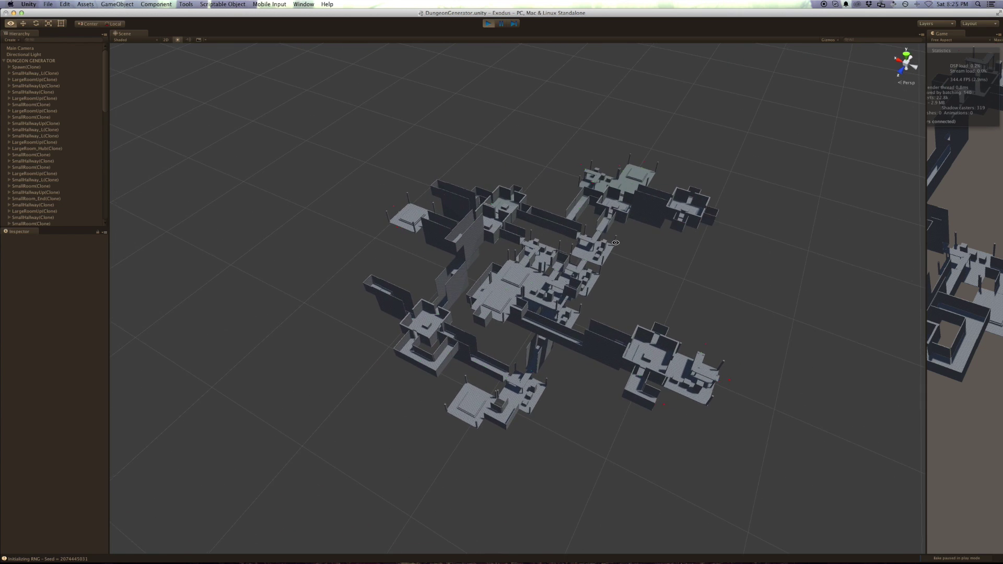
left_click_drag(540, 242, 791, 268, "alt")
left_click(952, 260)
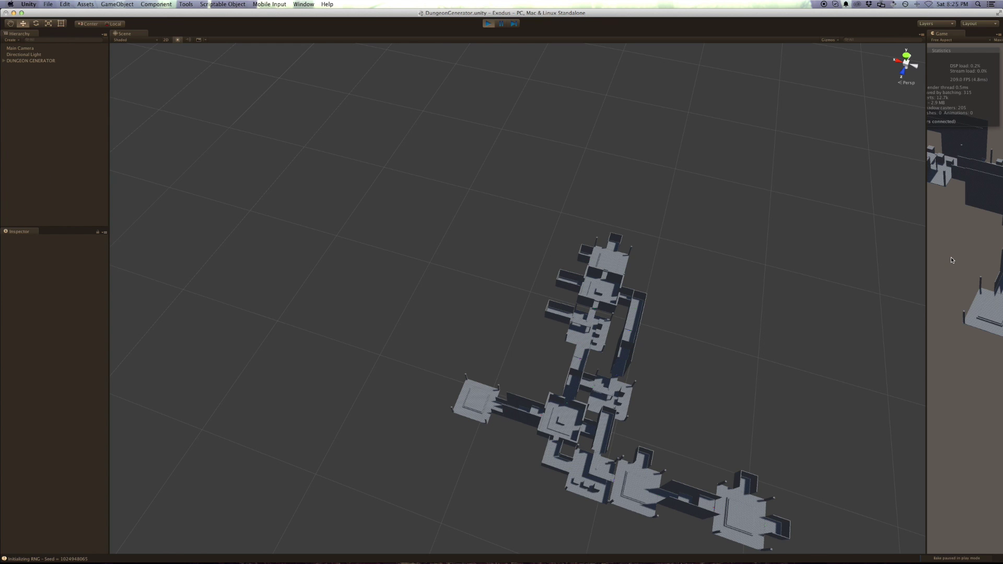
left_click(952, 259)
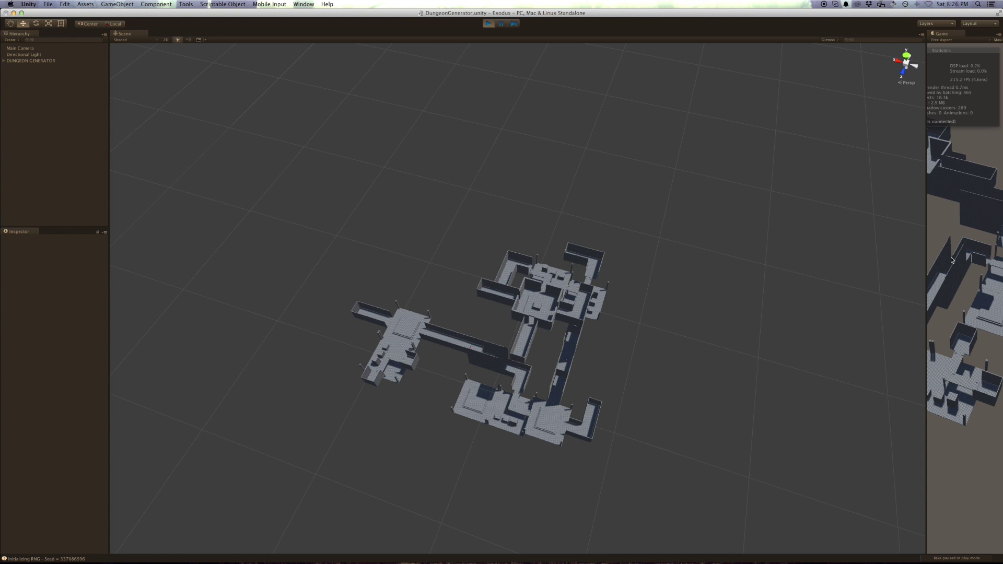
left_click(952, 260)
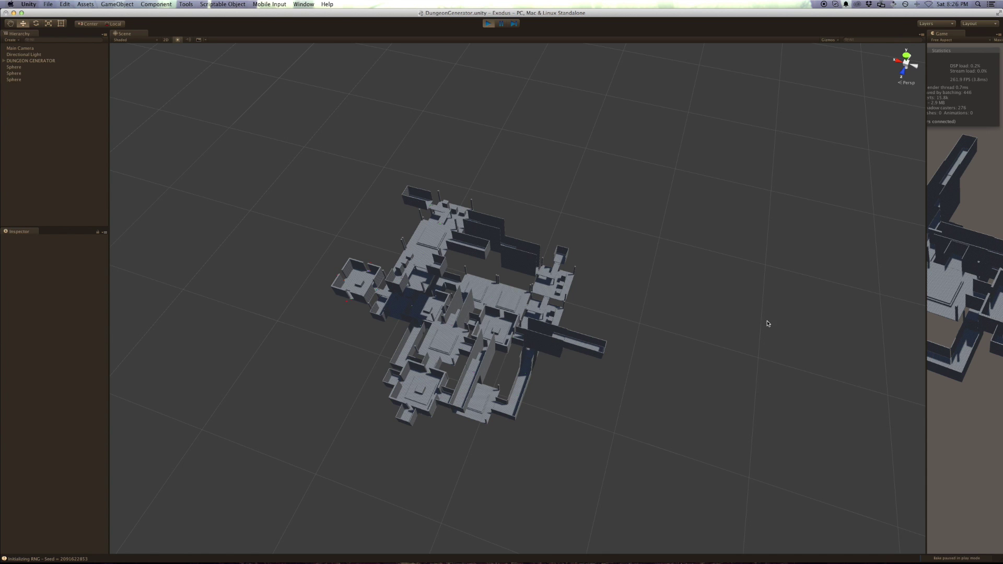
Step: Select the hallway wall piece Cube 2 and frame the view on it
left_click(421, 343)
key("f")
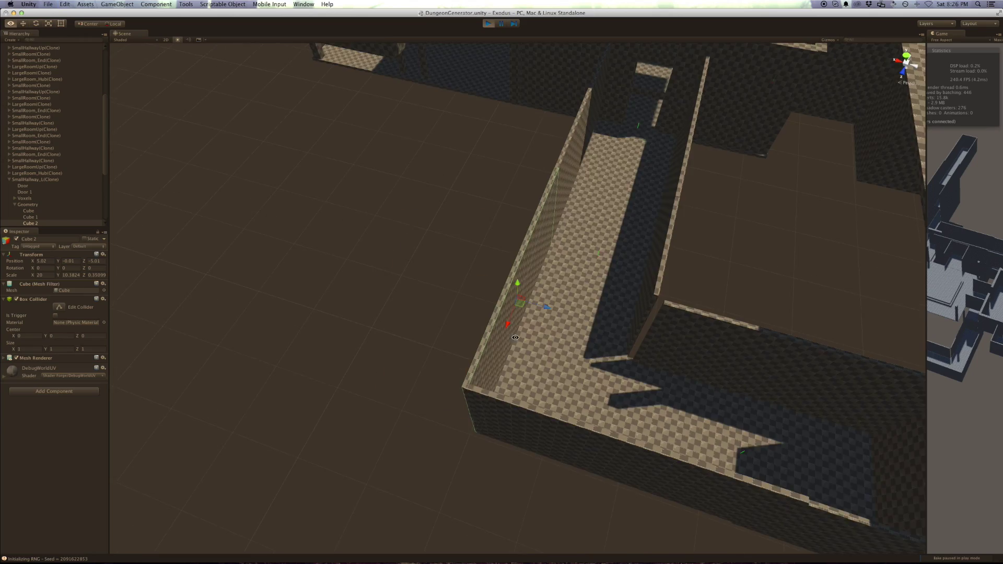
middle_click_drag(566, 262, 610, 360)
scroll(610, 361, "down", 5)
Step: Zoom out to a high dungeon overview, then regenerate it with seed 738305347
mouse_move(560, 320)
left_mouse_down("alt")
mouse_move(539, 321)
mouse_move(514, 268)
mouse_move(439, 310)
mouse_move(491, 272)
left_mouse_up("alt")
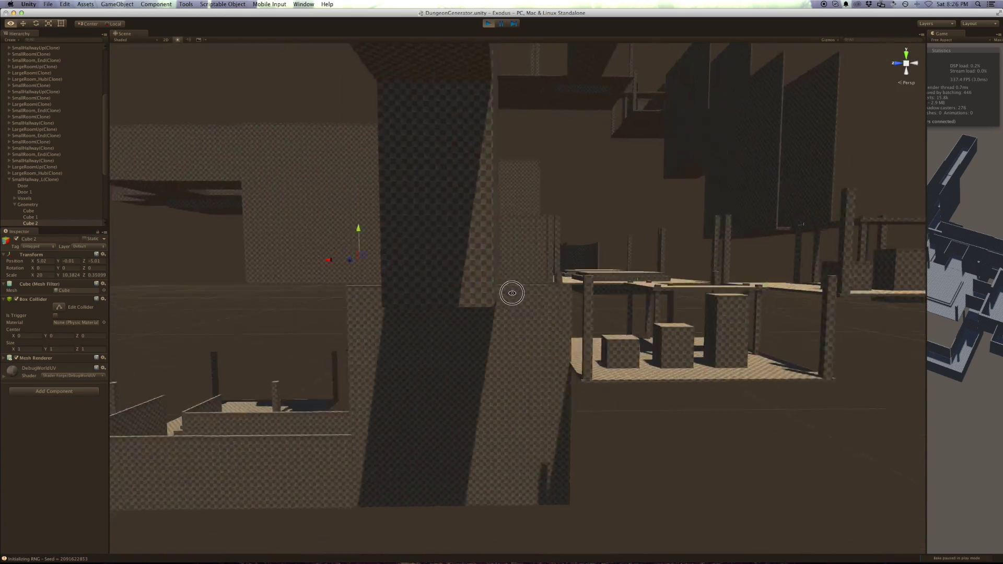
left_click_drag(491, 272, 613, 288, "alt")
mouse_move(613, 289)
right_mouse_down("alt")
mouse_move(530, 294)
mouse_move(471, 313)
right_mouse_up("alt")
mouse_move(470, 314)
left_mouse_down("alt")
mouse_move(365, 343)
mouse_move(859, 357)
left_mouse_up("alt")
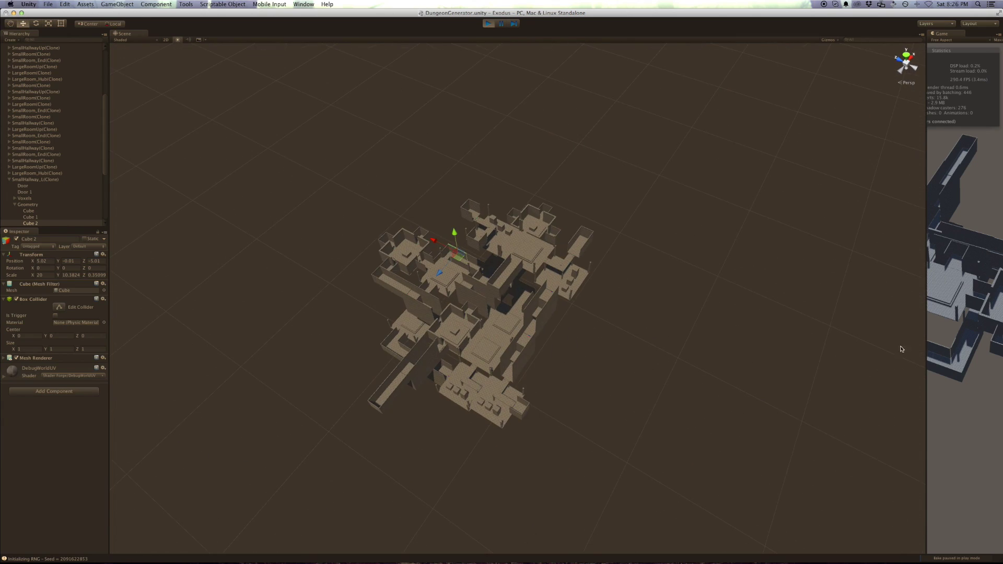
left_click(947, 338)
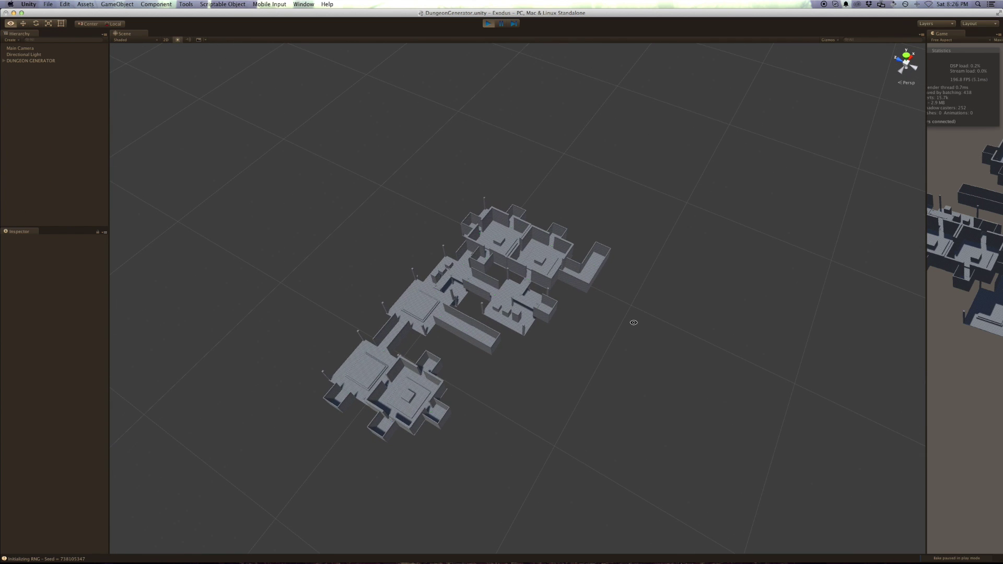
Step: Regenerate the dungeon twice more with new seeds while orbiting, then stop play mode
left_click(932, 314)
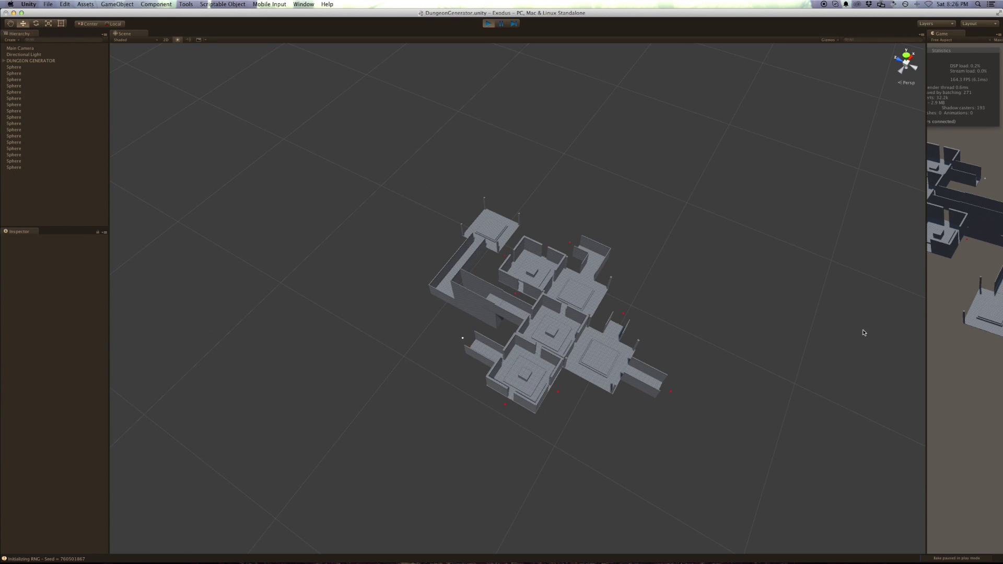
mouse_move(858, 334)
left_mouse_down("alt")
mouse_move(813, 338)
mouse_move(684, 298)
mouse_move(663, 247)
mouse_move(643, 315)
mouse_move(806, 346)
left_mouse_up("alt")
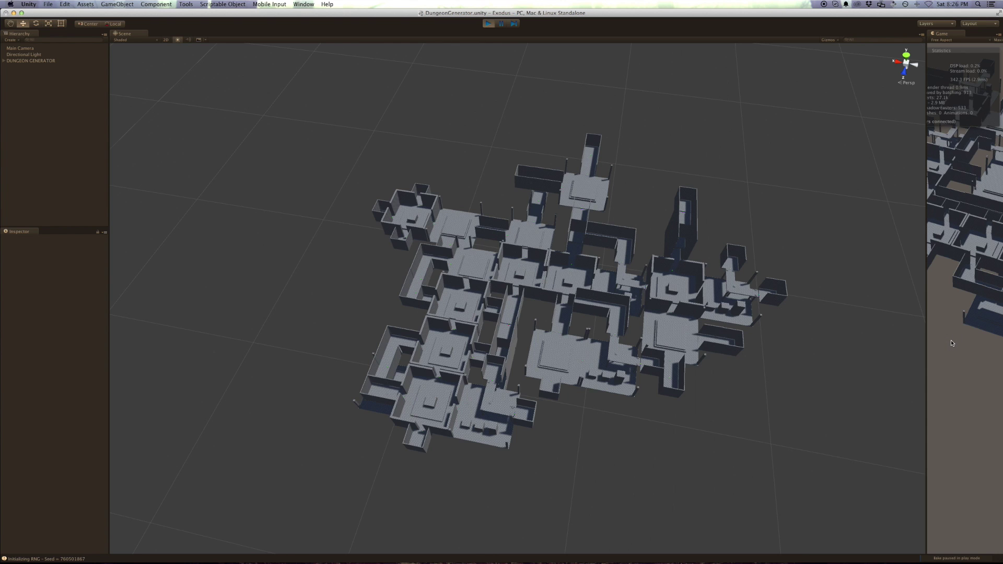
left_click(952, 343)
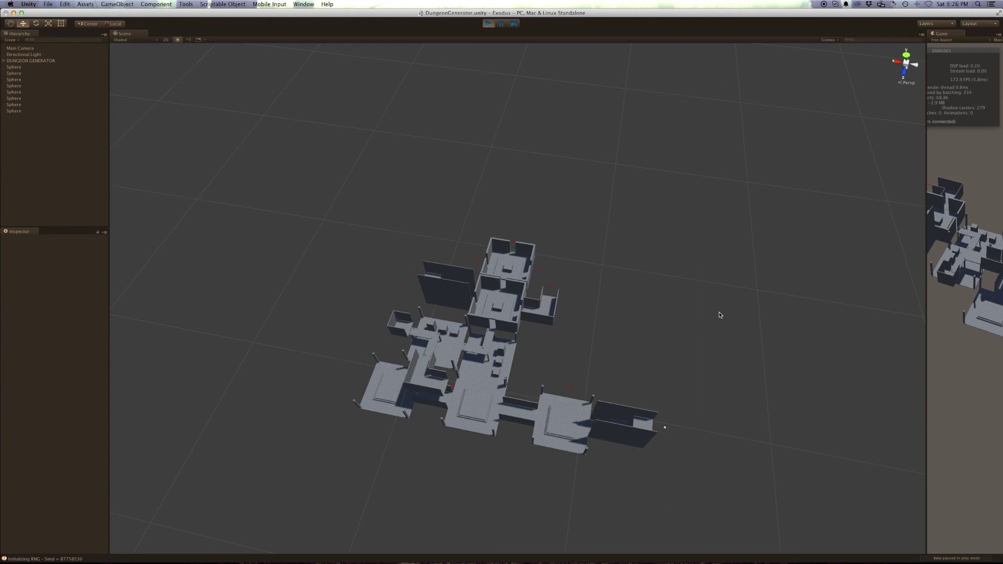
left_click_drag(670, 298, 650, 284, "alt")
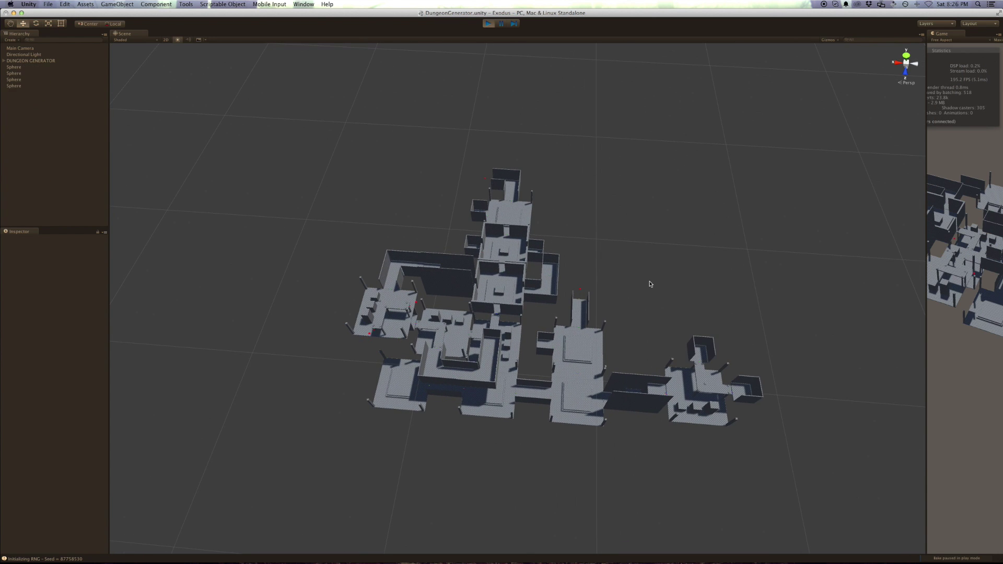
left_click(488, 24)
Step: With DUNGEON GENERATOR's Target Rooms at 250, start play mode and zoom out as rooms generate
left_click(52, 61)
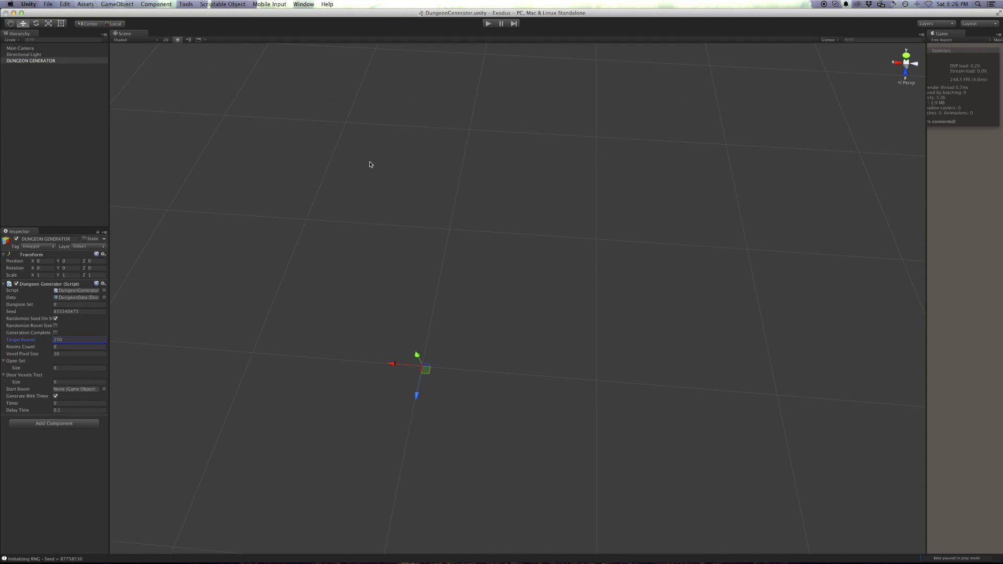
left_click(487, 23)
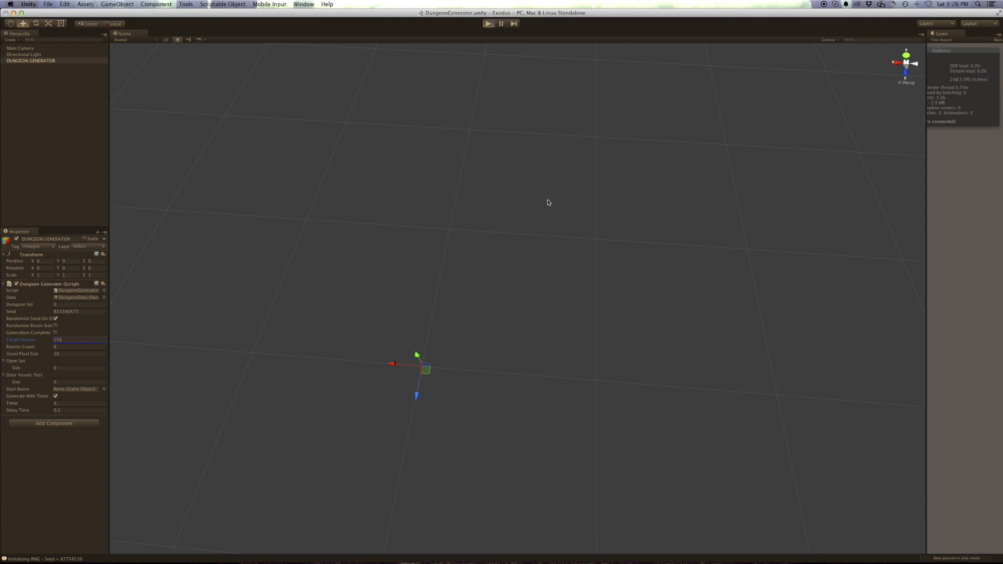
scroll(579, 250, "down", 2)
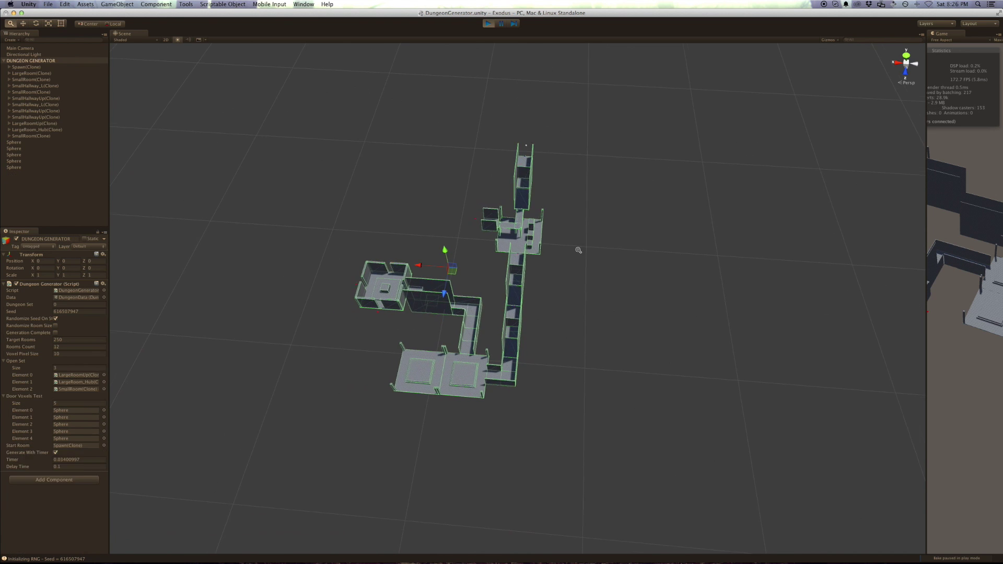
scroll(579, 250, "down", 1)
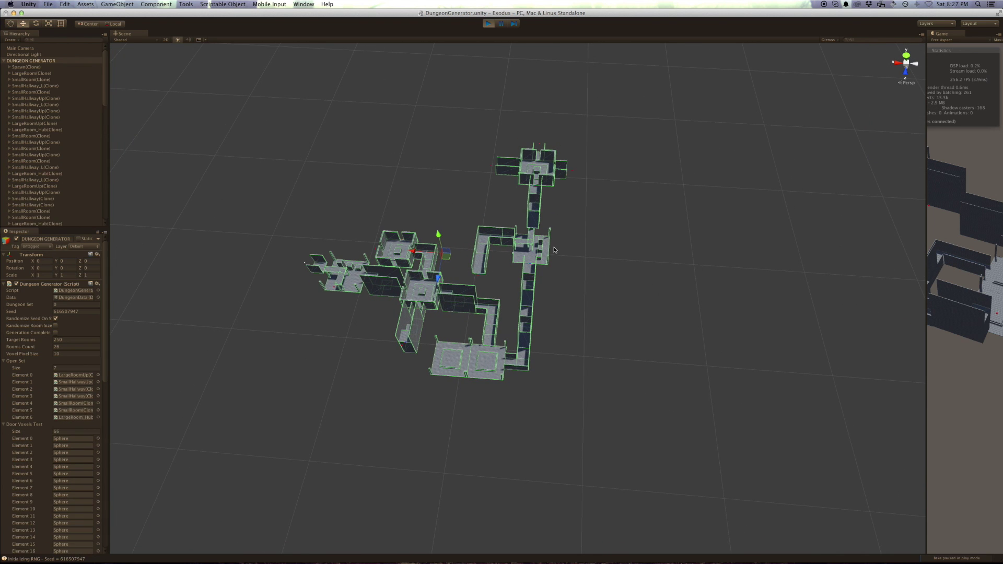
mouse_move(610, 262)
left_mouse_down("alt")
mouse_move(606, 292)
mouse_move(720, 278)
left_mouse_up("alt")
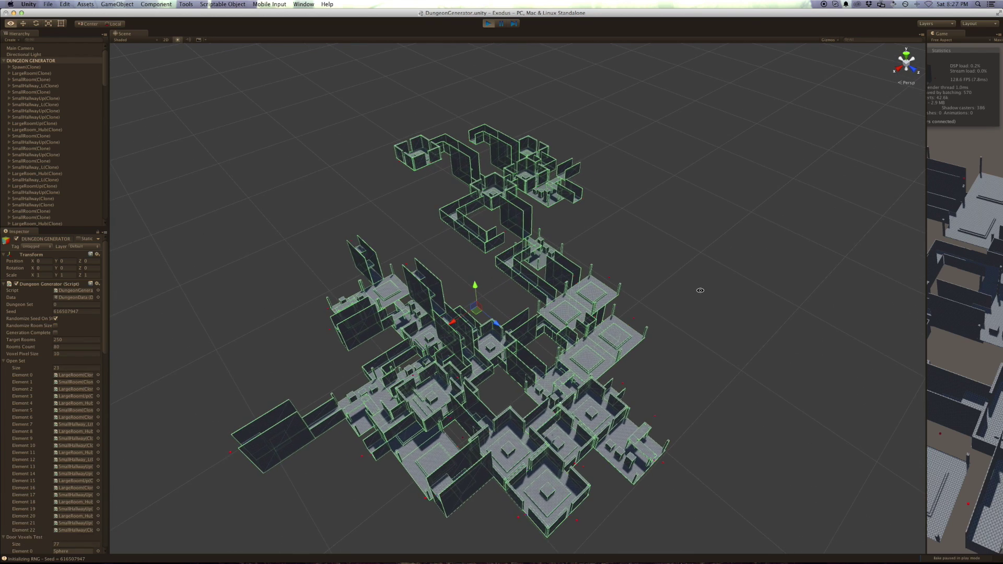
right_click_drag(704, 302, 663, 290, "alt")
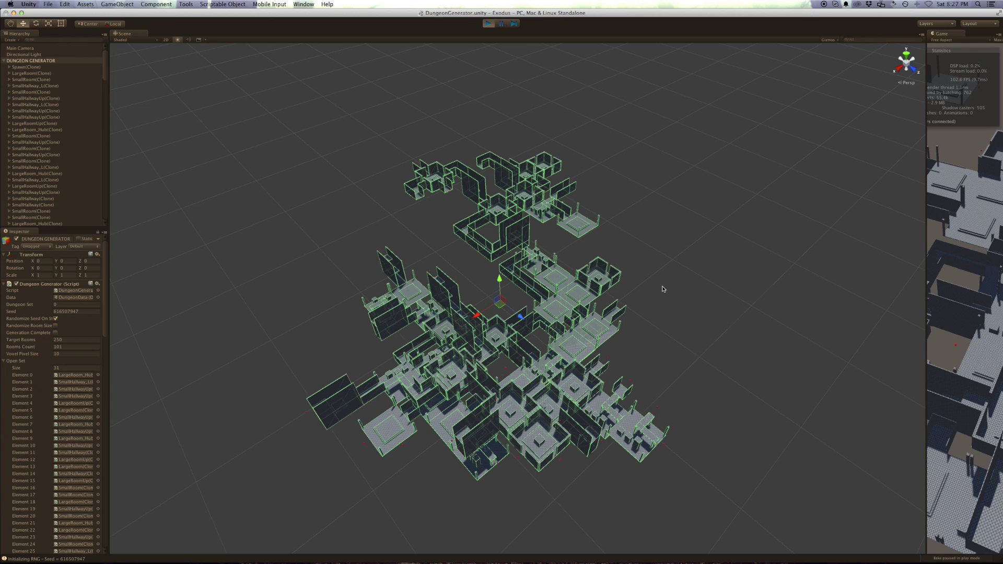
Step: Check DUNGEON GENERATOR's room count, now over 170, and orbit the finished dungeon
left_click(663, 287)
mouse_move(658, 275)
left_mouse_down("alt")
mouse_move(563, 247)
mouse_move(632, 285)
left_mouse_up("alt")
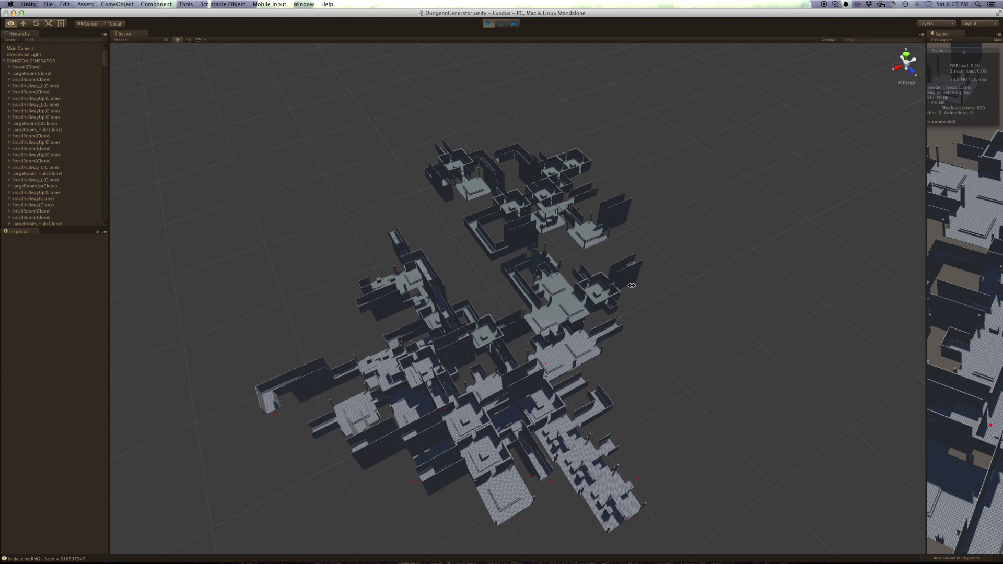
left_click(33, 62)
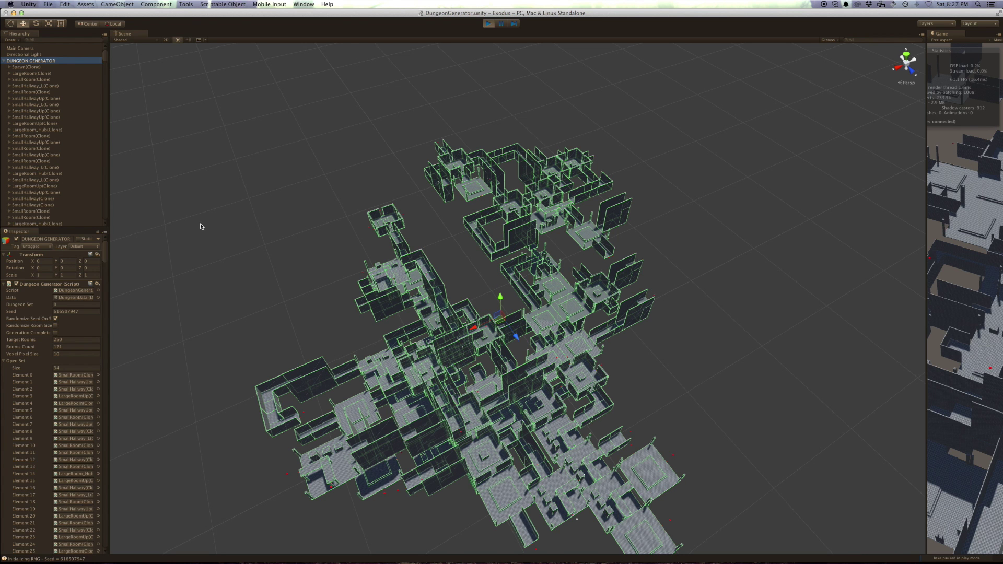
left_click(232, 313)
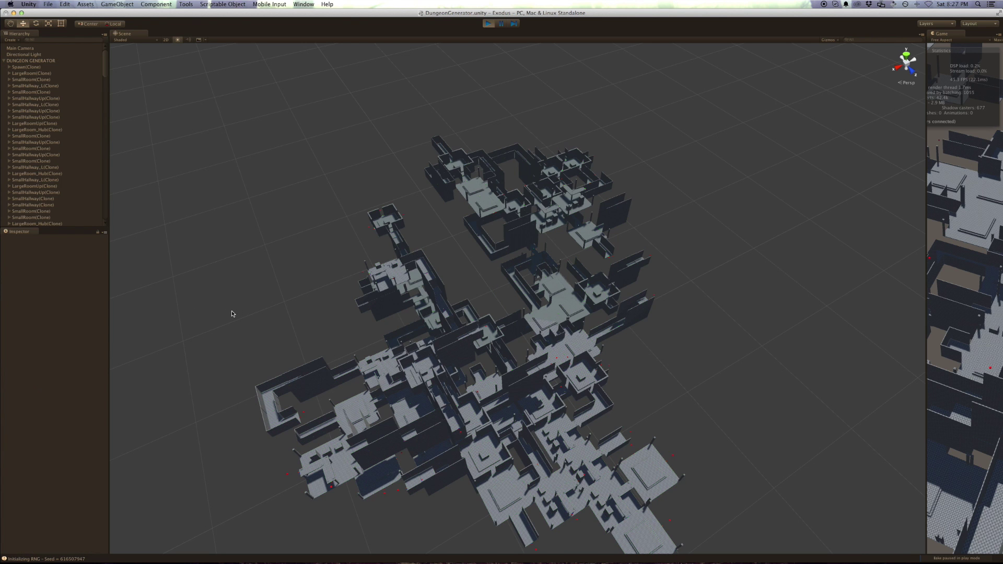
left_click_drag(259, 314, 217, 300, "alt")
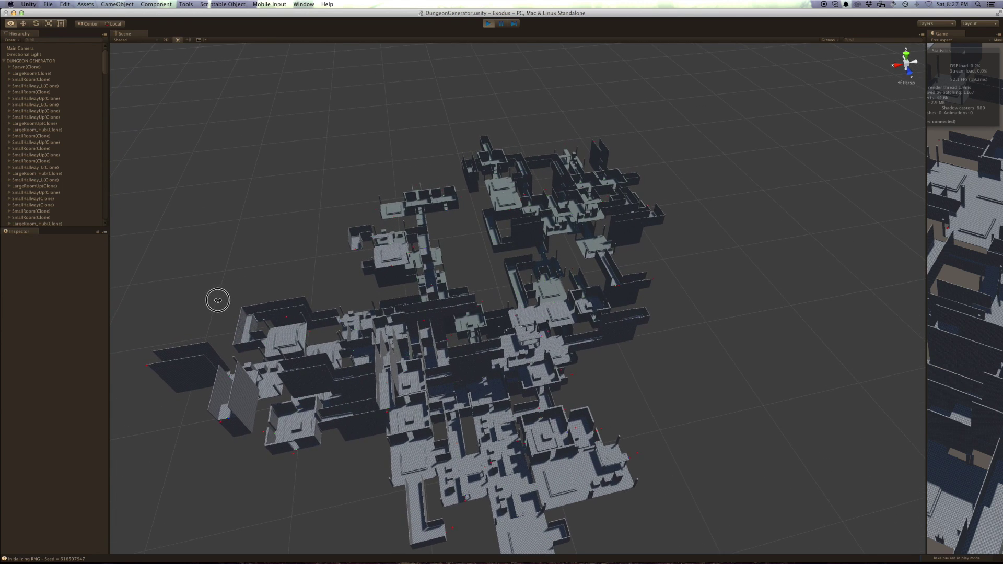
Step: Inspect DUNGEON GENERATOR's settings, deselect it to collapse its rooms, and view the dungeon from a low angle
left_click(53, 62)
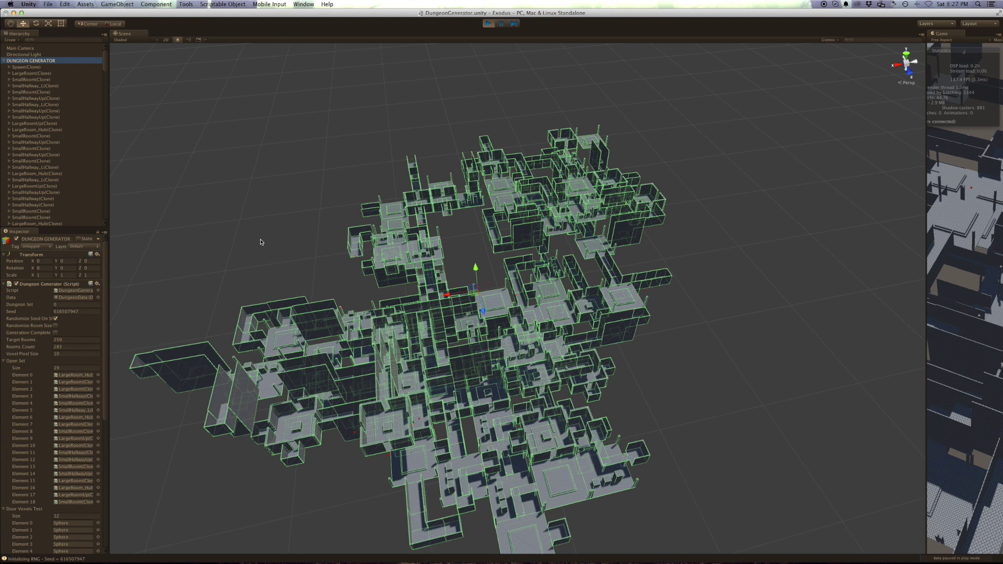
left_click(260, 242)
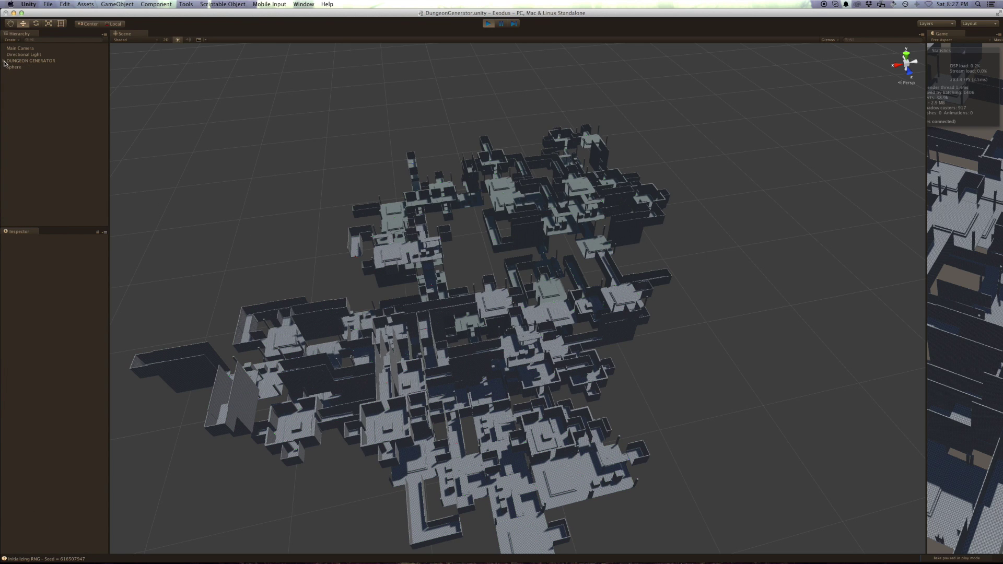
left_click(20, 62)
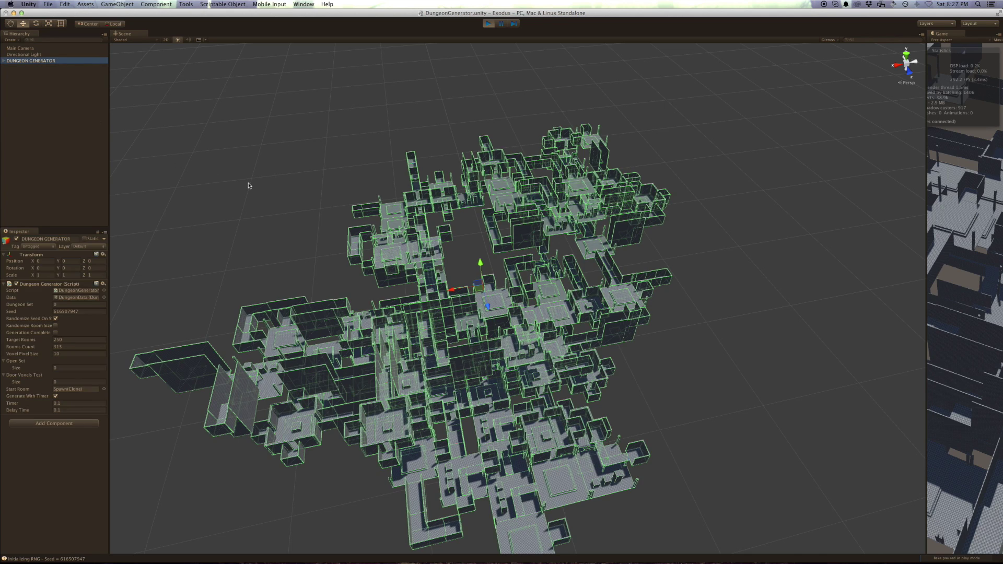
left_click(248, 185)
mouse_move(242, 213)
left_mouse_down("alt")
mouse_move(249, 106)
mouse_move(440, 213)
mouse_move(504, 233)
mouse_move(457, 191)
mouse_move(641, 163)
mouse_move(613, 173)
mouse_move(681, 187)
left_mouse_up("alt")
scroll(440, 213, "up", 5)
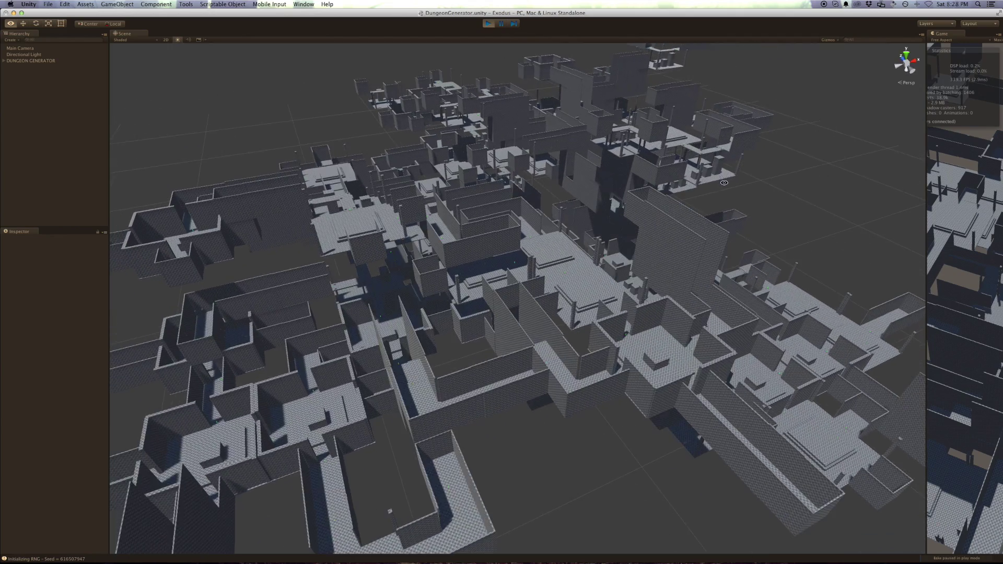
left_click_drag(681, 188, 564, 212, "alt")
mouse_move(564, 212)
right_mouse_down("alt")
mouse_move(581, 209)
mouse_move(538, 190)
right_mouse_up("alt")
mouse_move(537, 191)
left_mouse_down("alt")
mouse_move(589, 255)
mouse_move(472, 236)
left_mouse_up("alt")
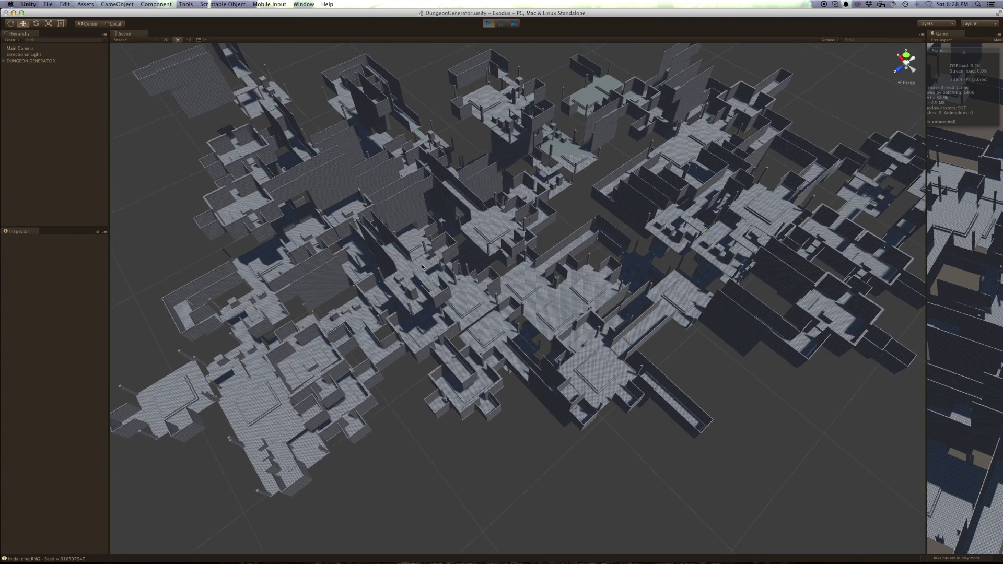
left_click(422, 267)
key("f")
left_click_drag(481, 267, 440, 162, "alt")
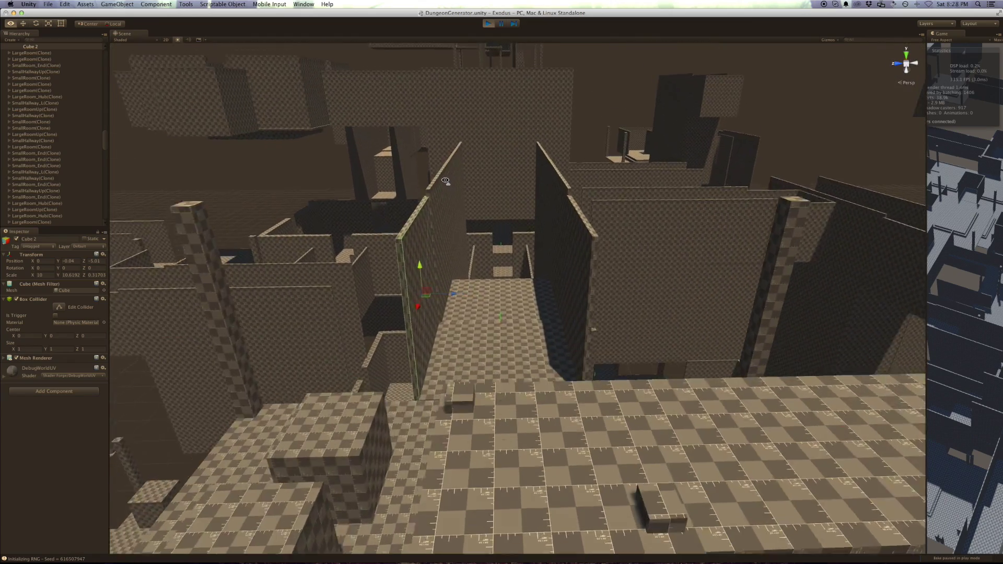
scroll(441, 162, "up", 10)
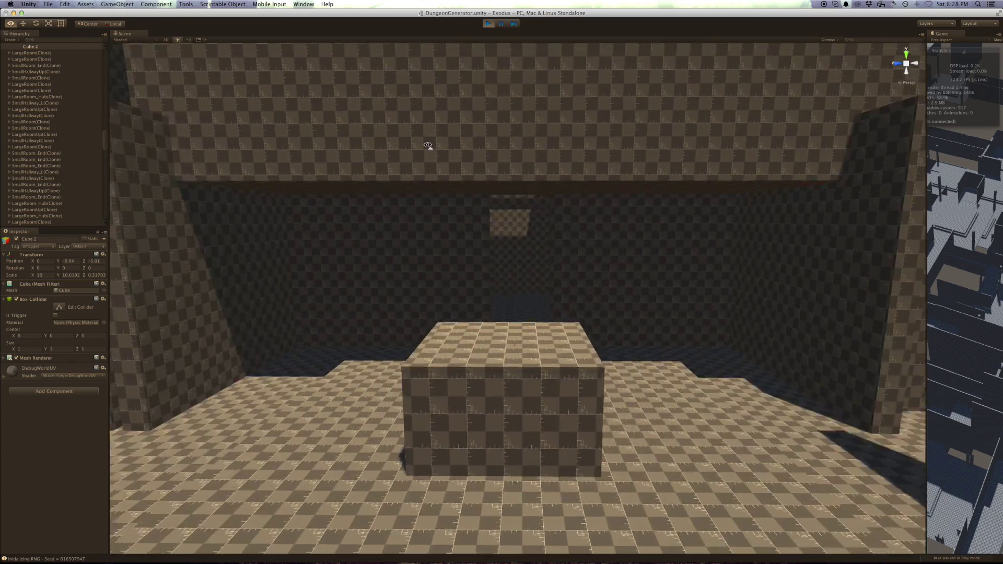
left_click_drag(428, 146, 227, 122, "alt")
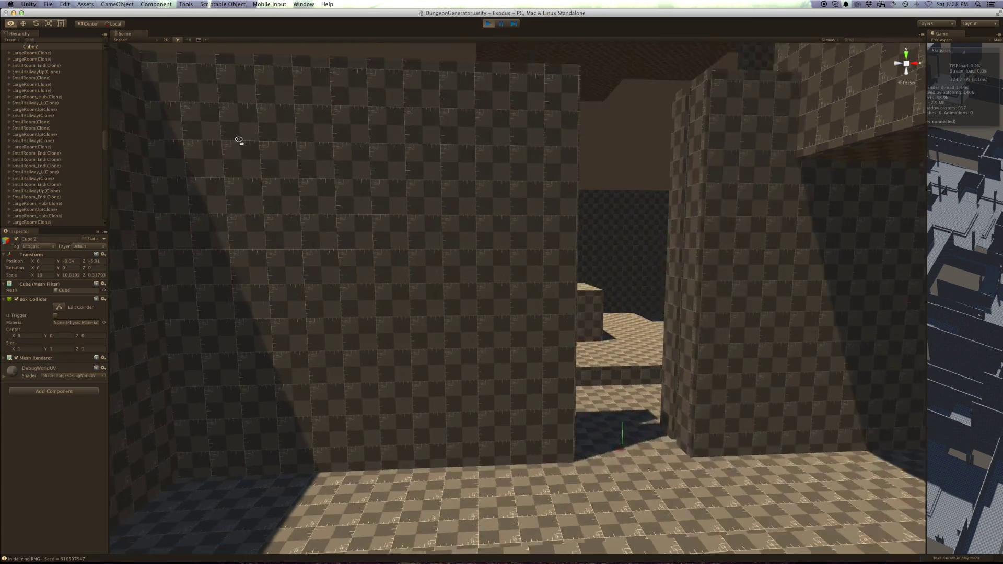
scroll(230, 124, "down", 8)
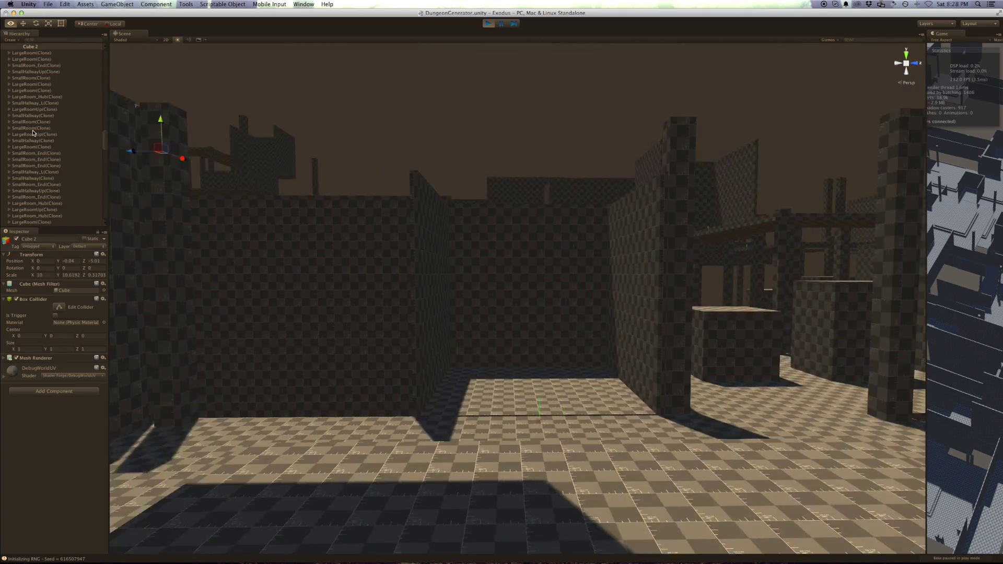
left_click_drag(111, 148, 129, 82, "alt")
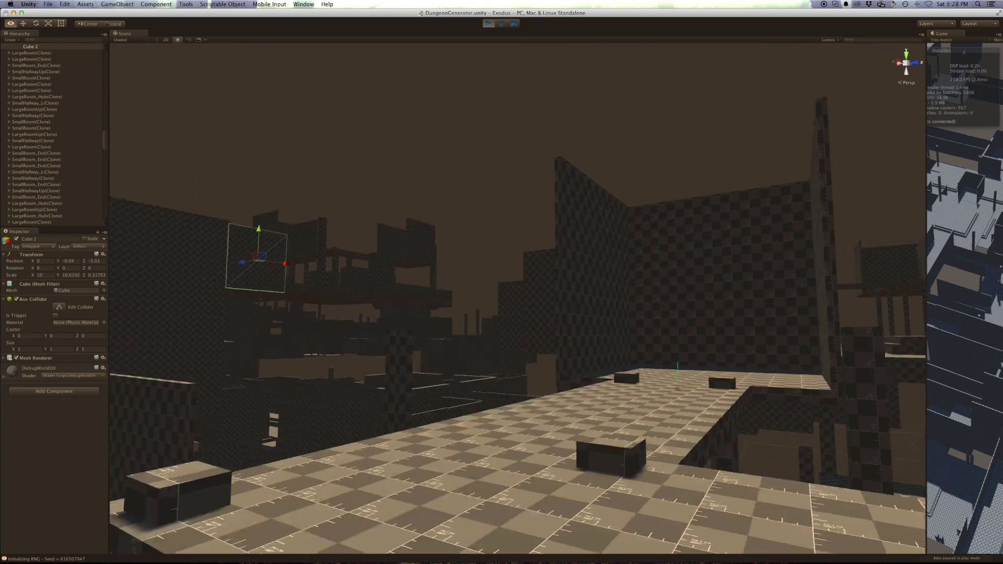
left_click_drag(129, 82, 220, 104, "alt")
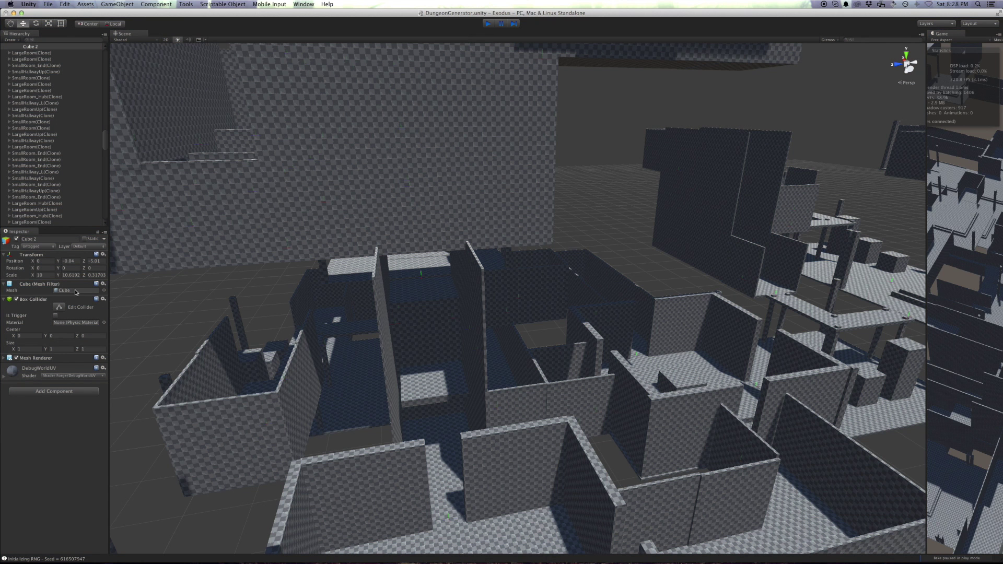
key("super+p")
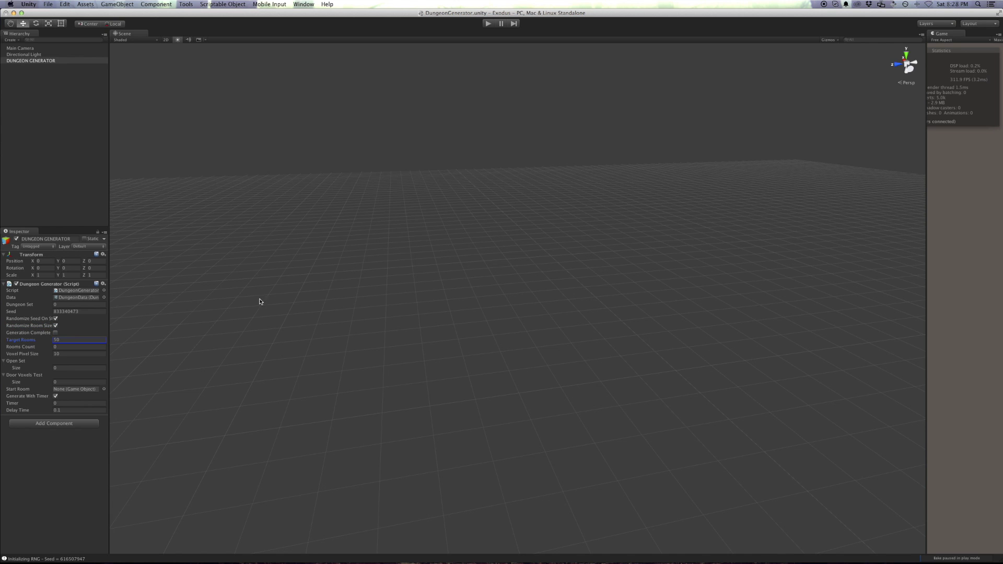
left_click(487, 24)
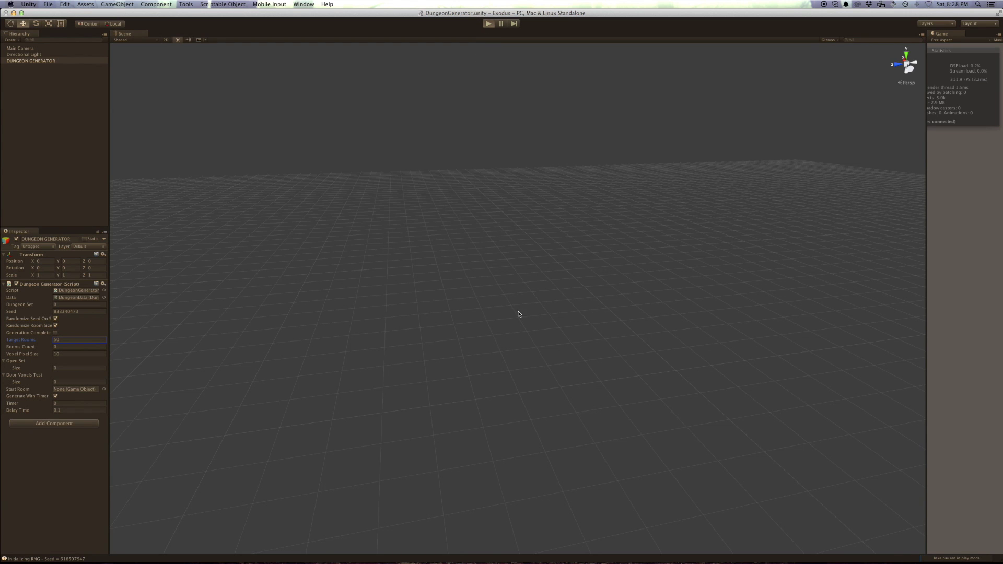
mouse_move(540, 322)
left_mouse_down("alt")
mouse_move(520, 358)
mouse_move(518, 272)
left_mouse_up("alt")
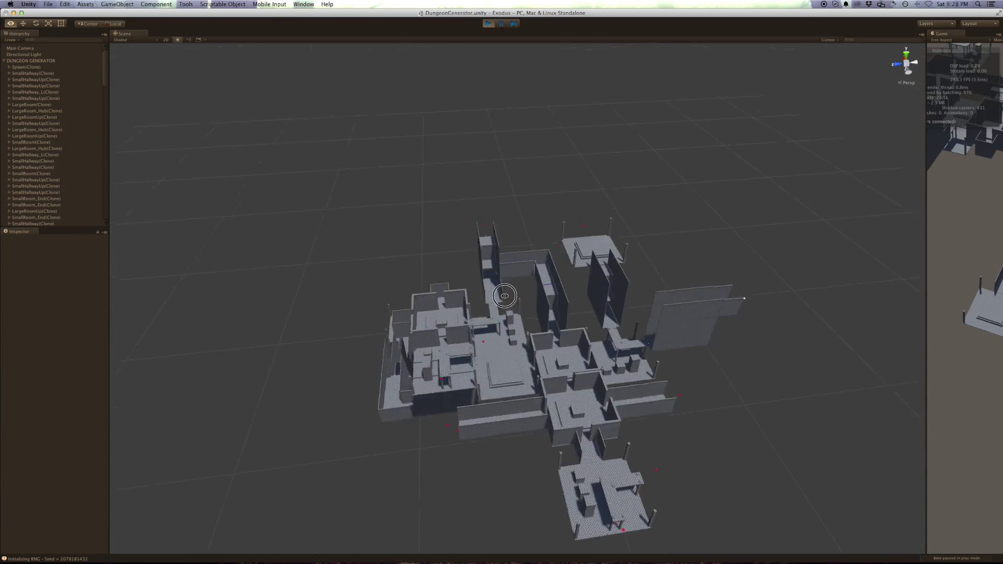
mouse_move(548, 266)
left_mouse_down("alt")
mouse_move(530, 328)
mouse_move(499, 324)
left_mouse_up("alt")
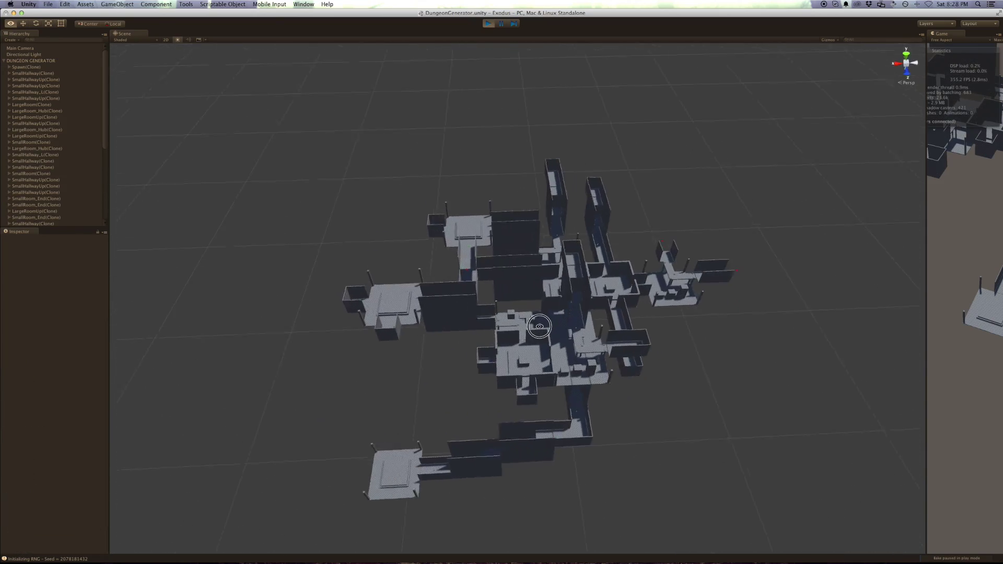
left_click(941, 250)
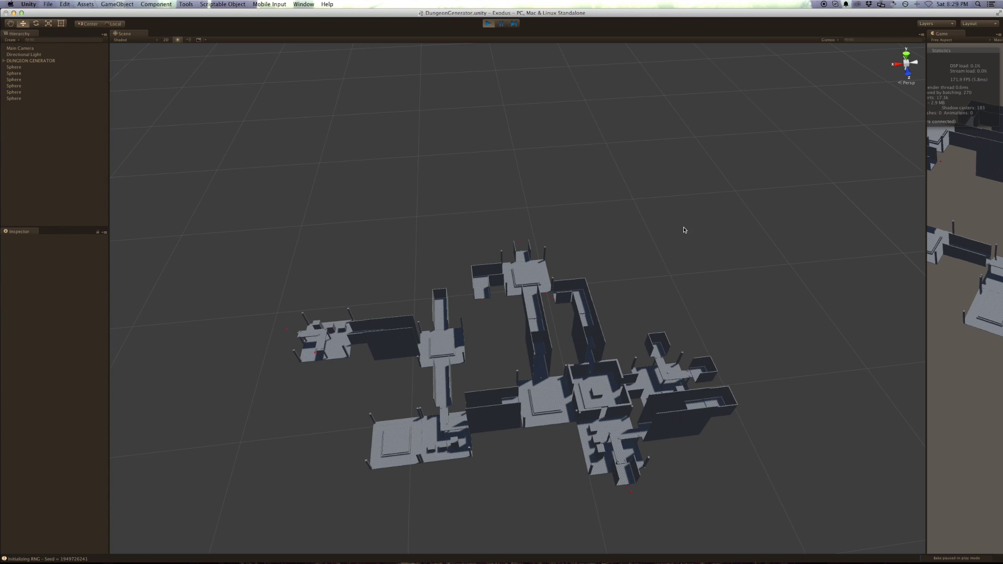
Step: Regenerate the 50-room dungeon three more times, orbiting to watch each new layout build
right_click_drag(684, 230, 693, 215, "alt")
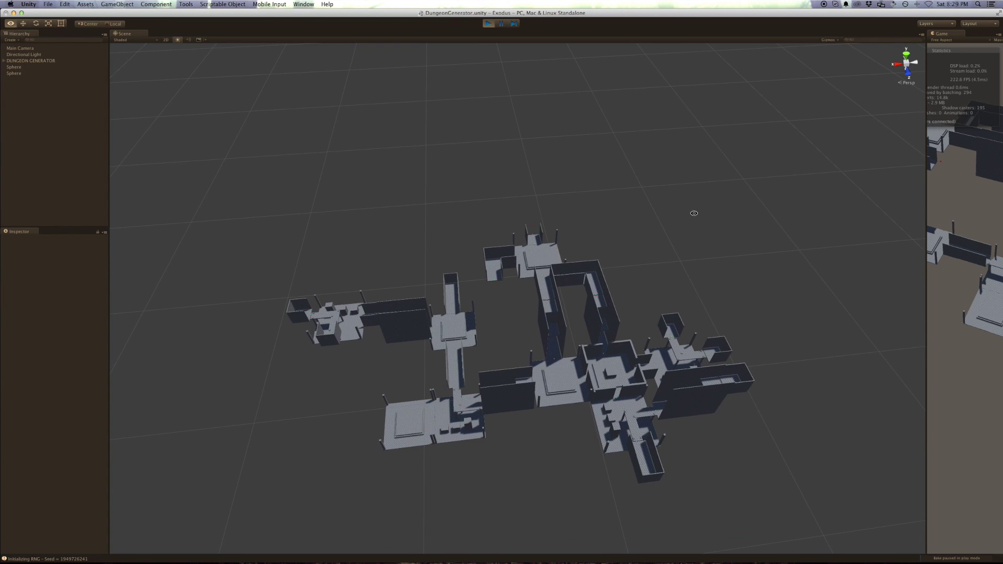
left_click(930, 233)
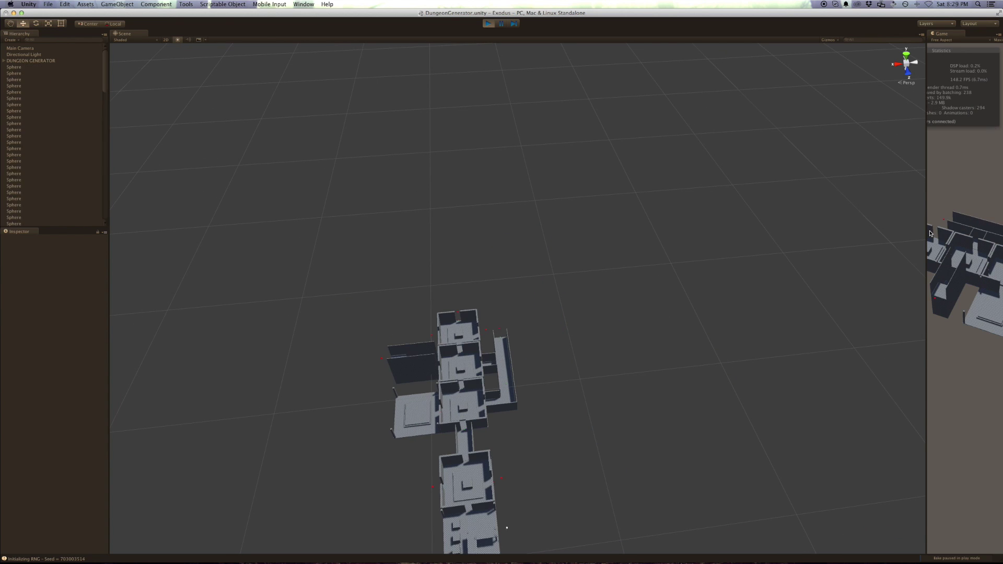
mouse_move(667, 230)
left_mouse_down("alt")
mouse_move(694, 204)
mouse_move(644, 180)
left_mouse_up("alt")
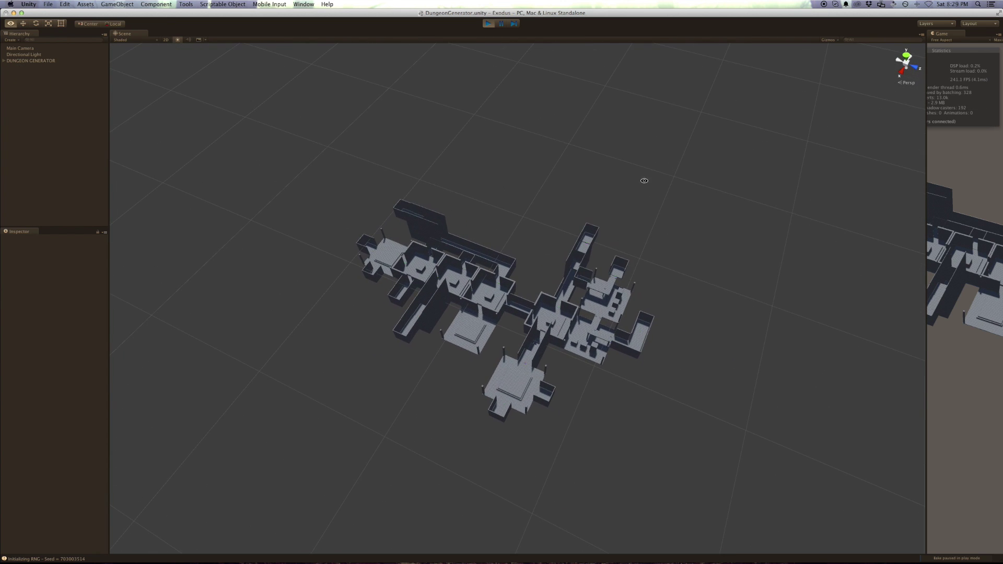
left_click(937, 213)
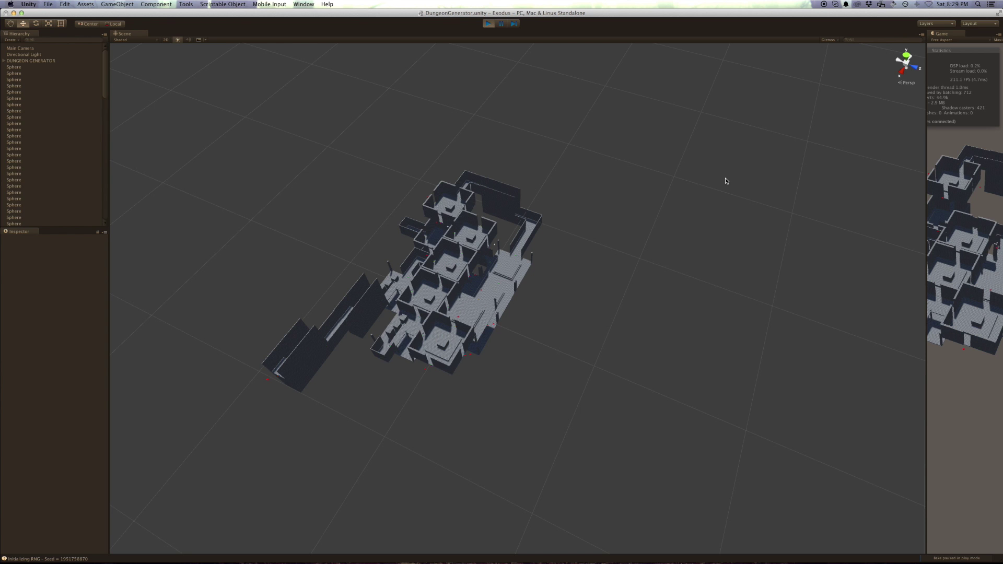
mouse_move(725, 179)
left_mouse_down("alt")
mouse_move(731, 198)
mouse_move(571, 73)
mouse_move(656, 99)
mouse_move(653, 179)
mouse_move(762, 172)
mouse_move(744, 103)
mouse_move(656, 168)
mouse_move(726, 187)
left_mouse_up("alt")
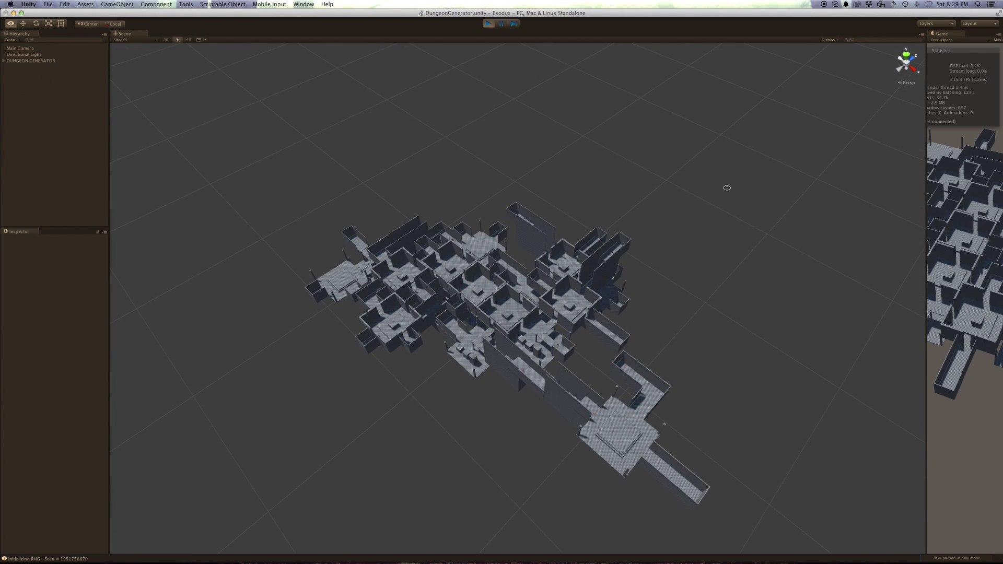
left_click(941, 199)
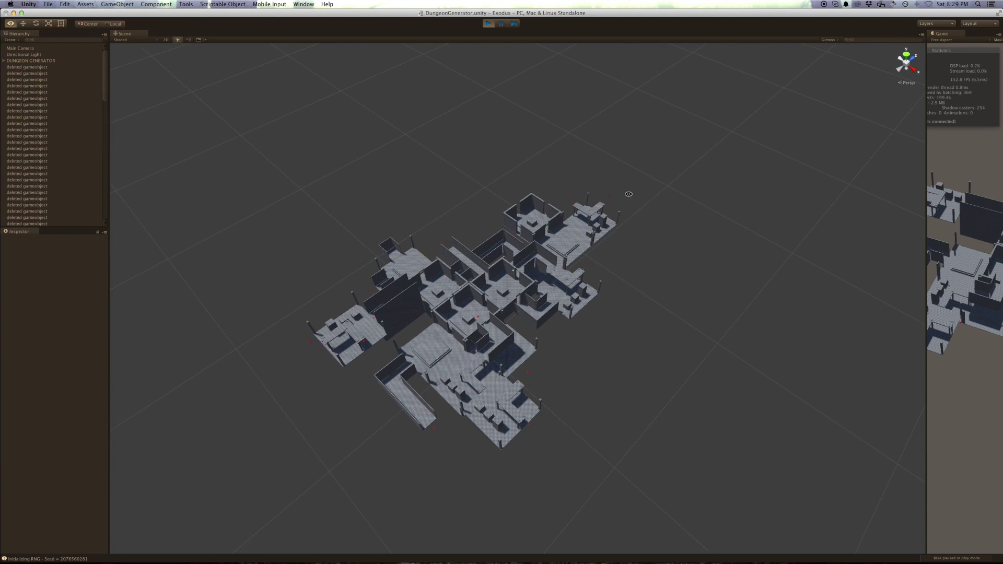
mouse_move(638, 184)
left_mouse_down("alt")
mouse_move(678, 193)
mouse_move(605, 185)
left_mouse_up("alt")
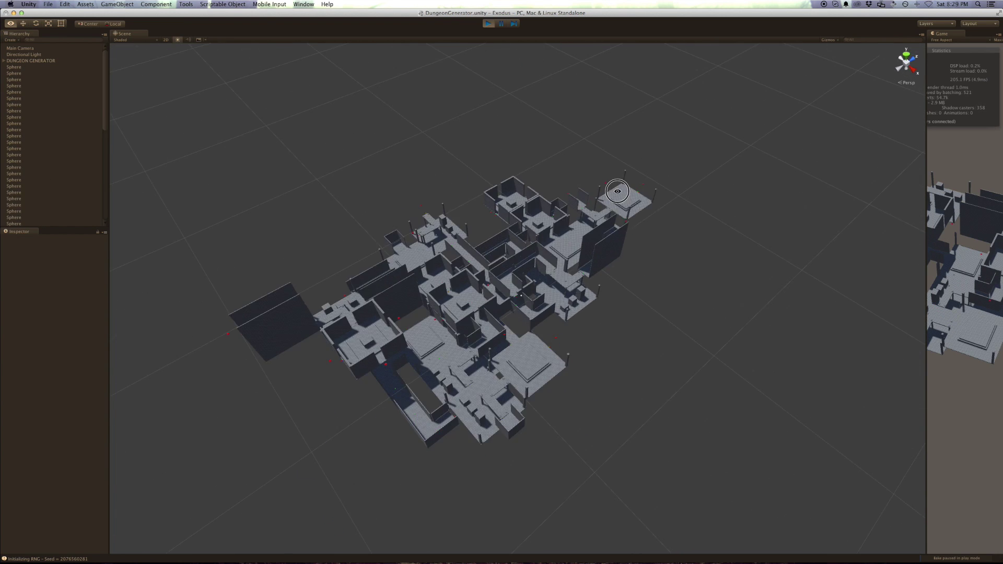
mouse_move(603, 189)
left_mouse_down("alt")
mouse_move(403, 176)
mouse_move(456, 161)
left_mouse_up("alt")
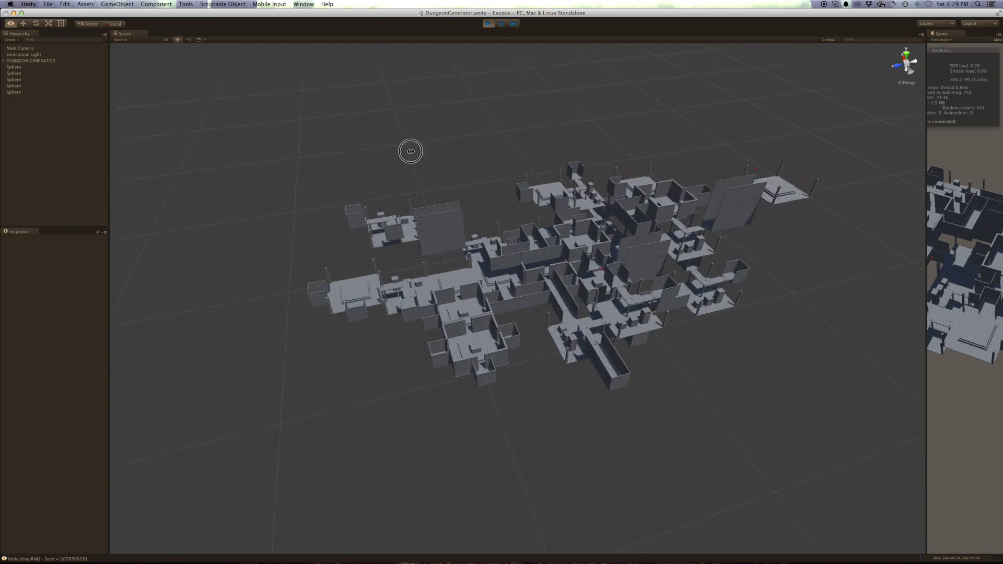